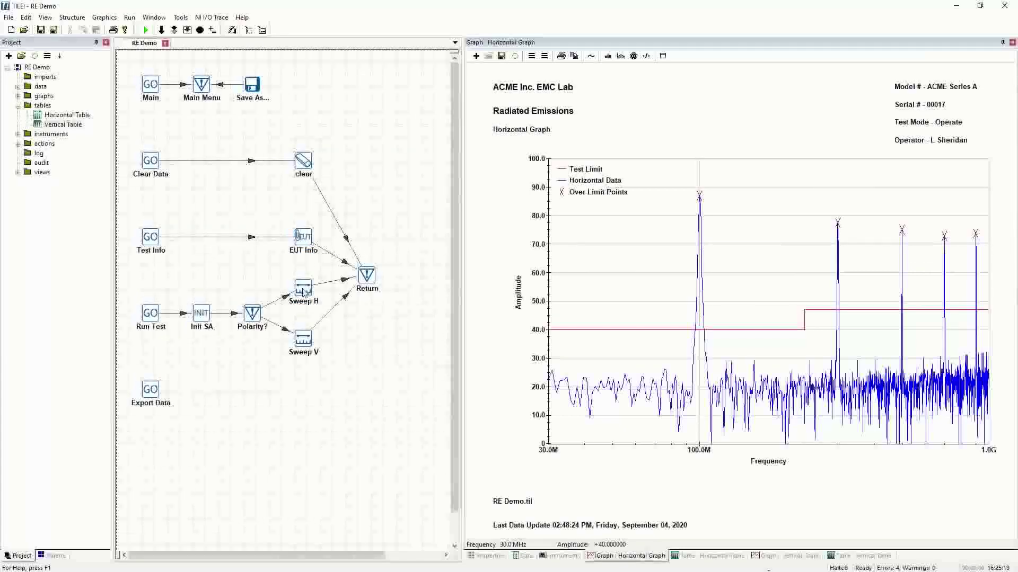
Add eq_c_SpecAn_H, eq_Peaks_H, eq_Over_H and eq_Margin_H to Sweep H's selected data and confirm
double_click(303, 288)
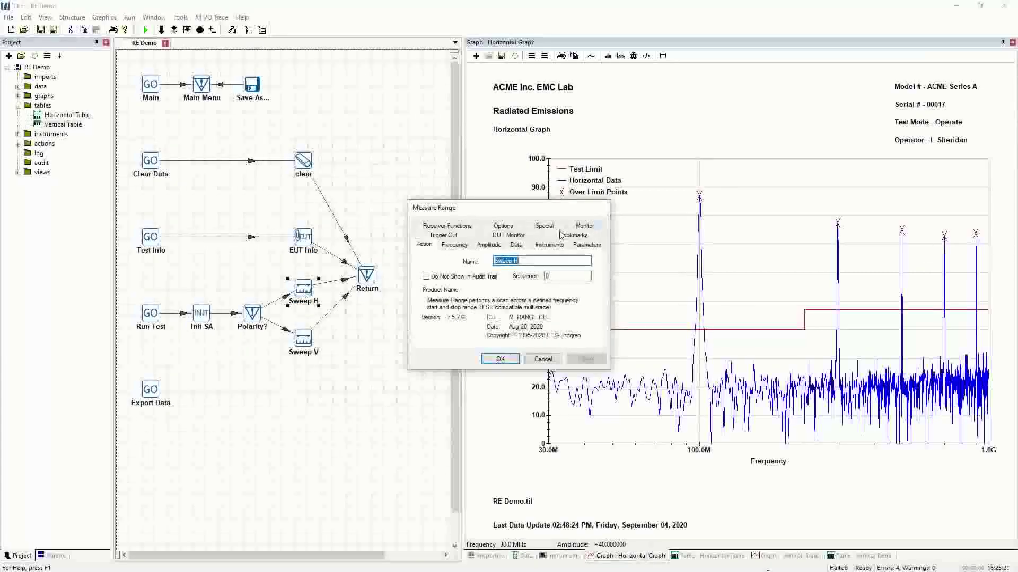
left_click(516, 245)
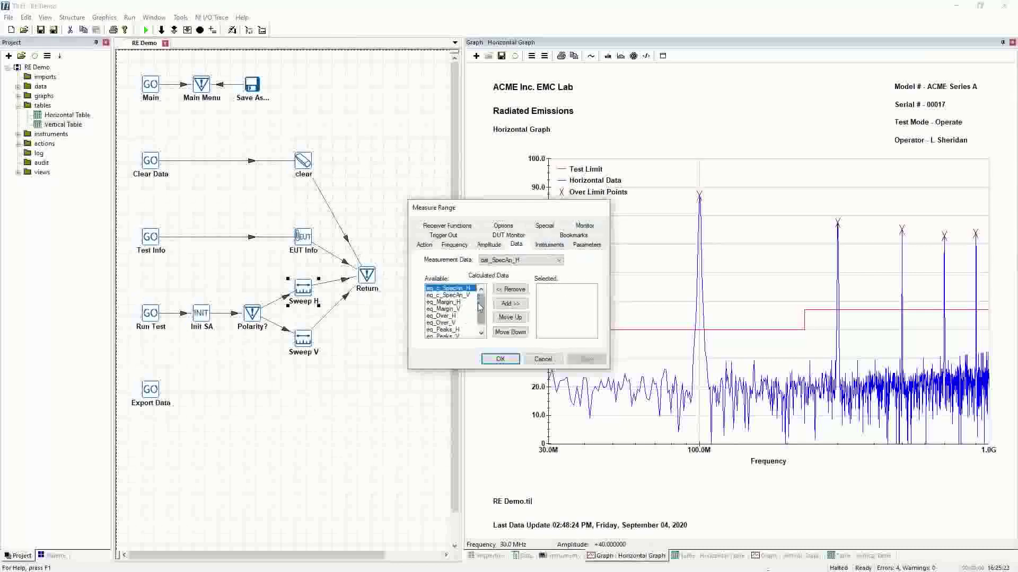
mouse_move(481, 312)
left_mouse_down()
mouse_move(481, 326)
mouse_move(477, 310)
left_mouse_up()
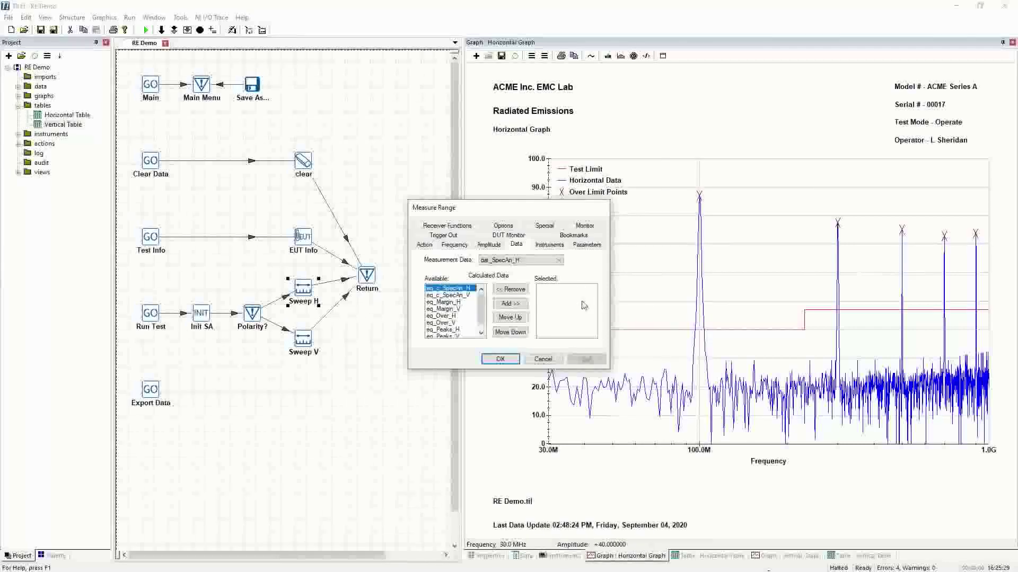
left_click(507, 303)
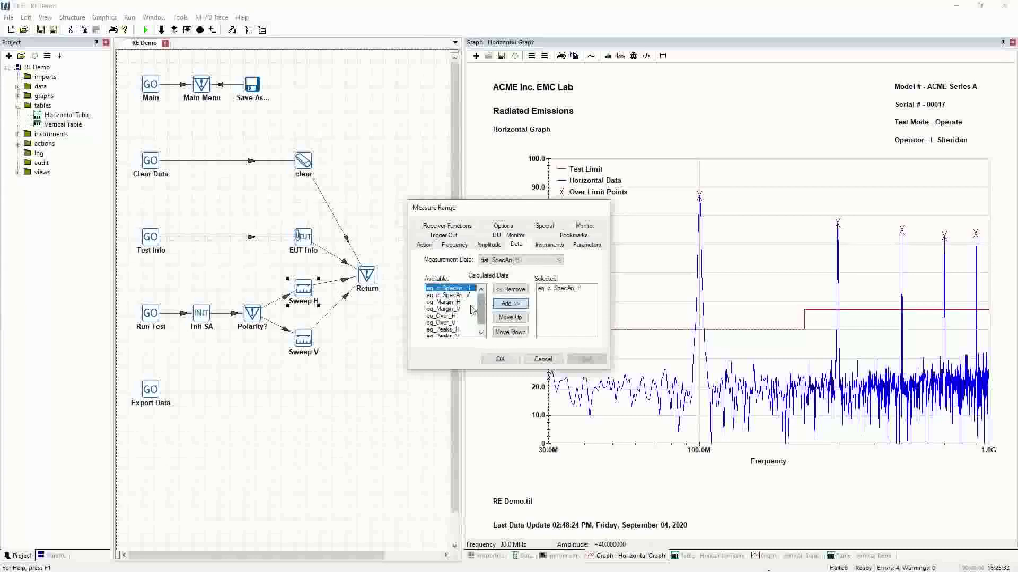
double_click(454, 328)
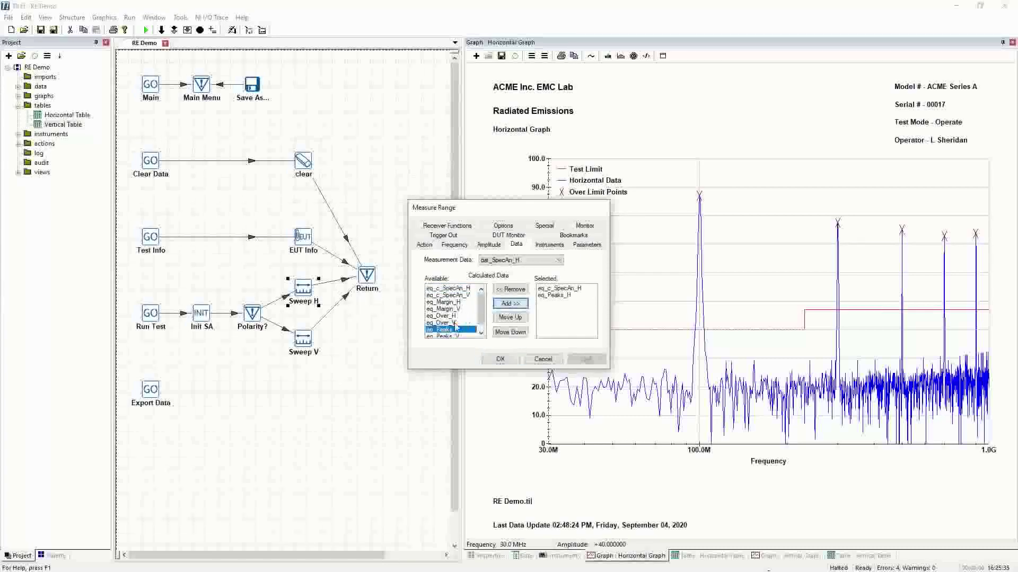
left_click(446, 315)
left_click(510, 303)
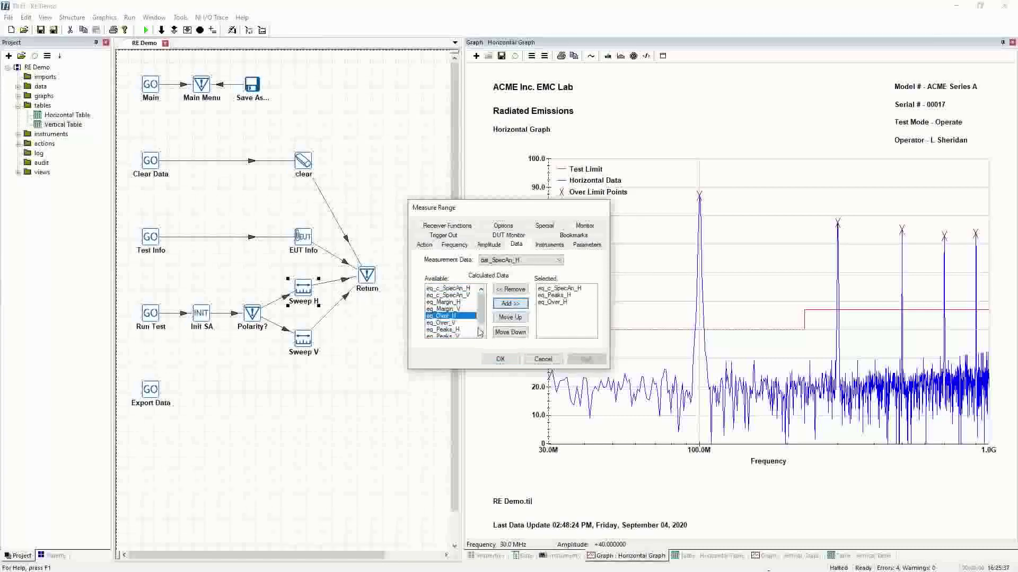
left_click(445, 302)
left_click(519, 306)
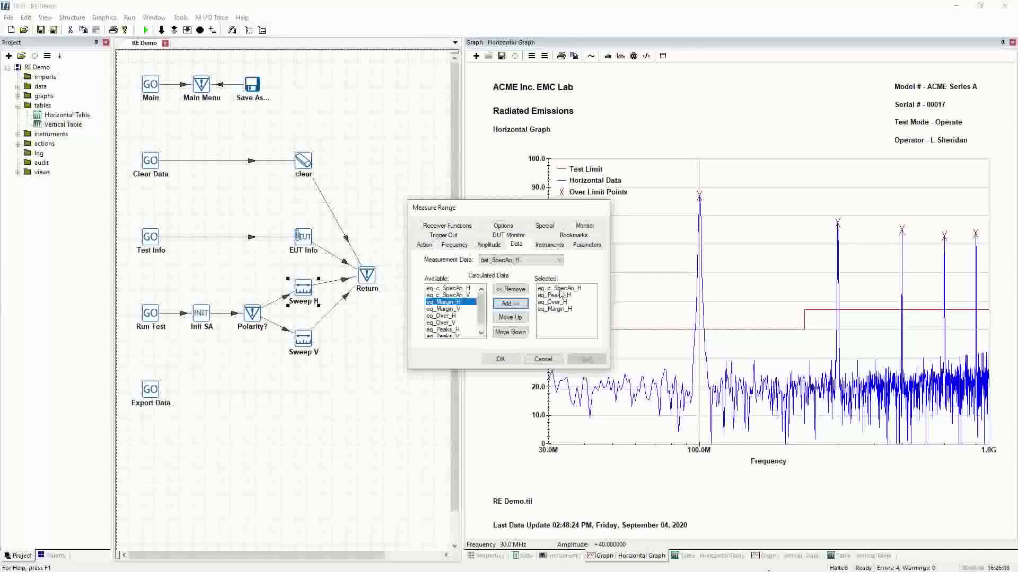
left_click(500, 358)
Give Sweep V eq_c_SpecAn_V, eq_Peaks_V, eq_Over_V and eq_Margin_V, then open the clear step's Clear Data list
double_click(303, 342)
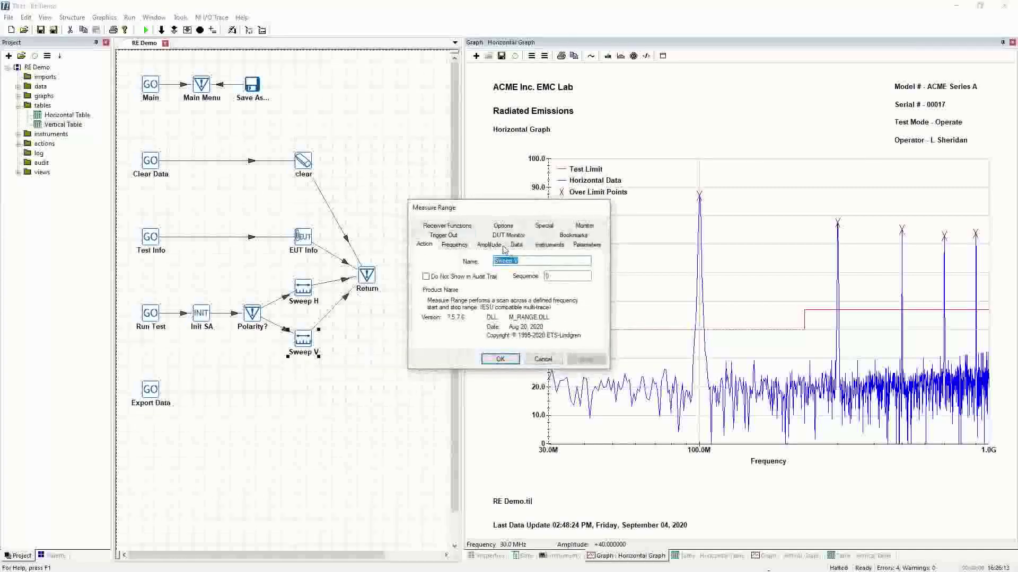
left_click(515, 244)
double_click(459, 296)
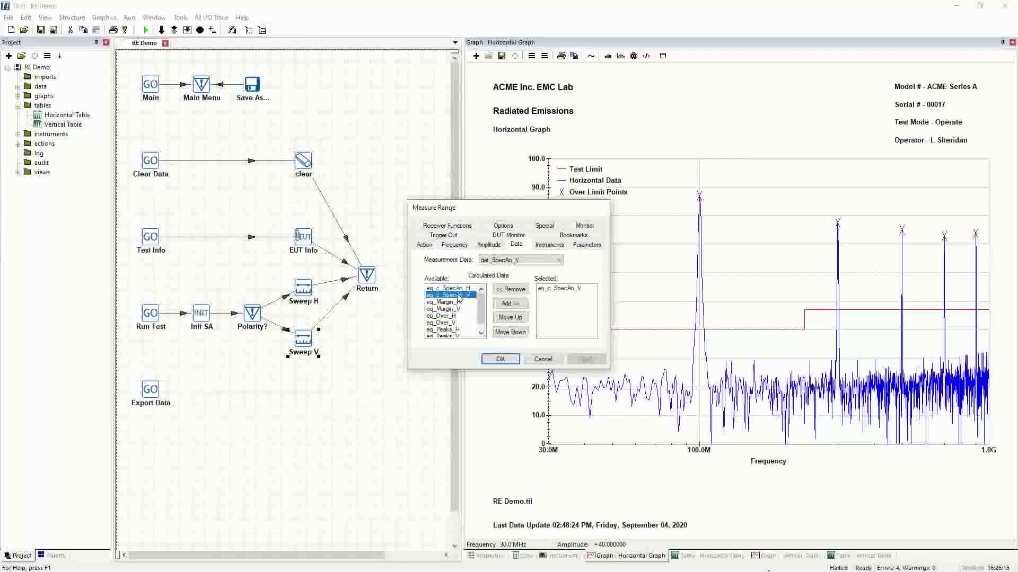
double_click(448, 334)
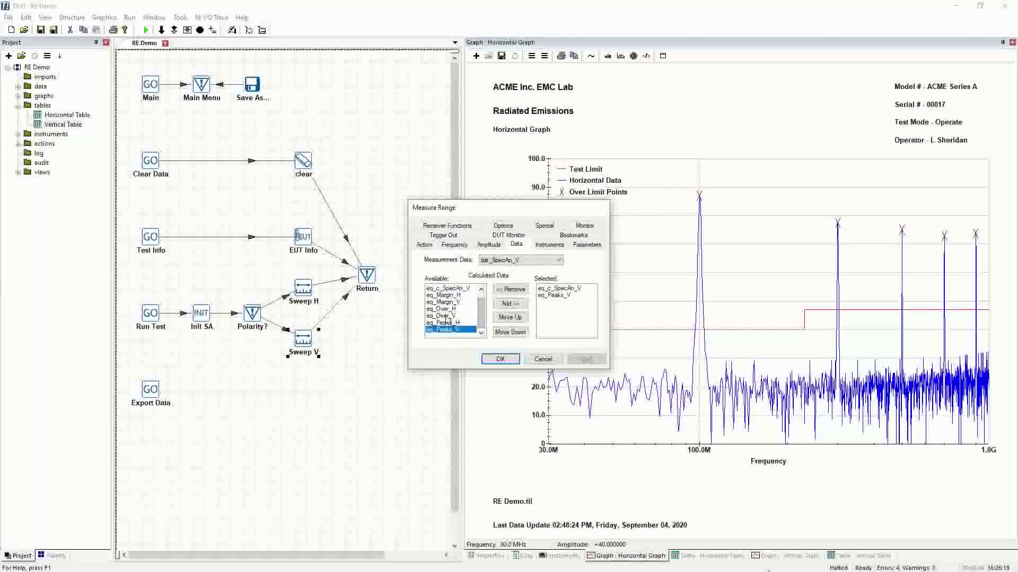
double_click(447, 316)
double_click(458, 302)
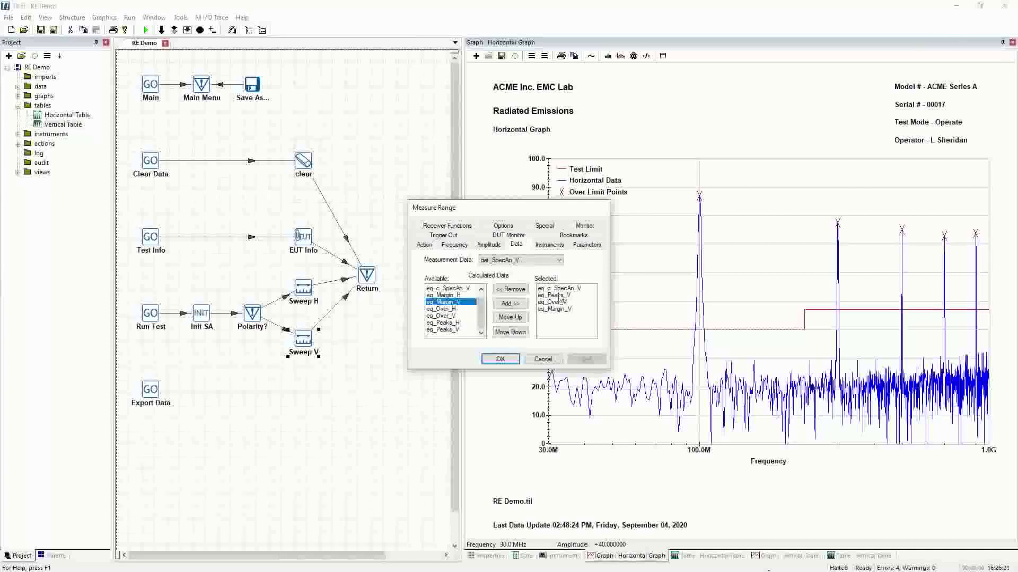
left_click(508, 359)
double_click(303, 160)
left_click(454, 237)
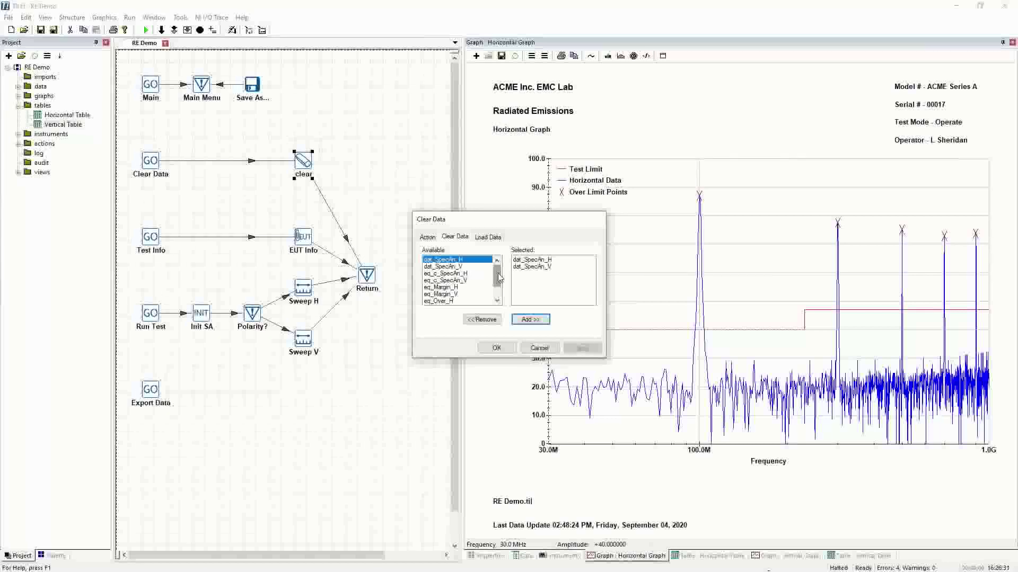
Add eq_c_SpecAn_H, eq_c_SpecAn_V, eq_Margin_H, eq_Margin_V and eq_Over_H to the clear step's data
double_click(447, 273)
double_click(447, 280)
double_click(447, 286)
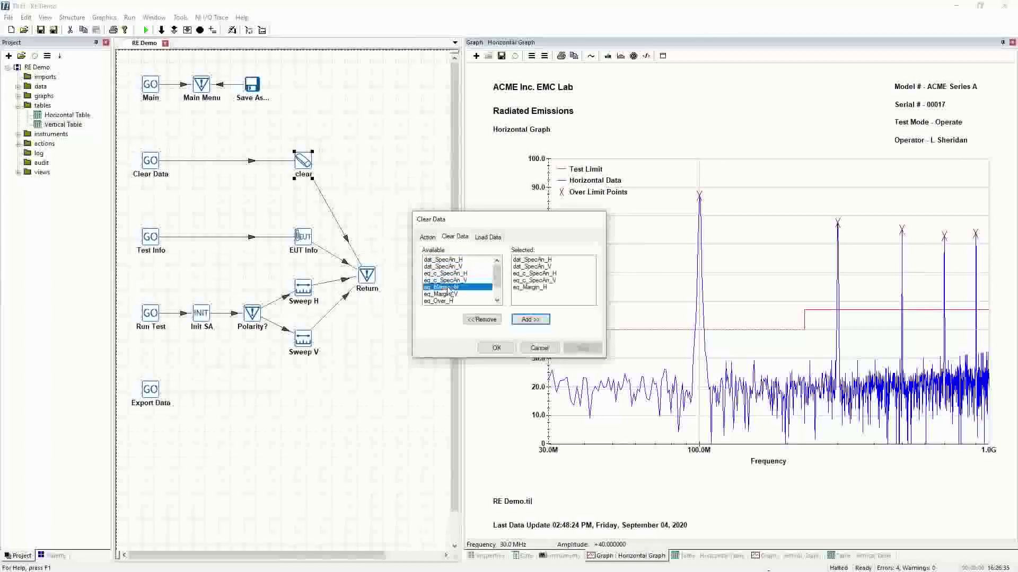
double_click(449, 294)
double_click(457, 301)
left_click(496, 301)
Add eq_Over_V, eq_Peaks_H and eq_Peaks_V to the clear list, confirm, and start the profile run
left_click(497, 300)
left_click(497, 301)
double_click(448, 287)
double_click(448, 293)
double_click(448, 301)
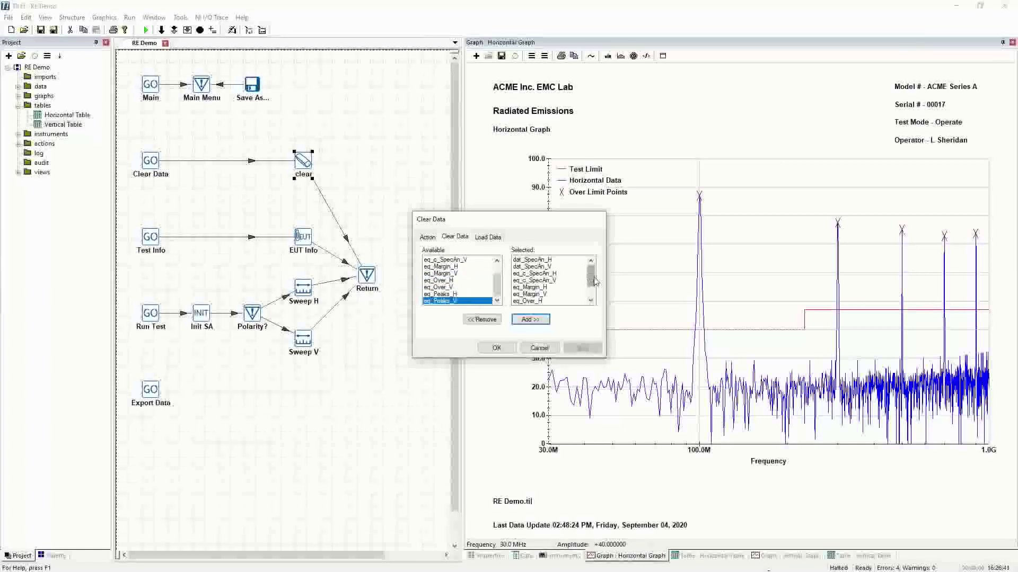
left_click_drag(595, 281, 595, 299)
left_click(497, 348)
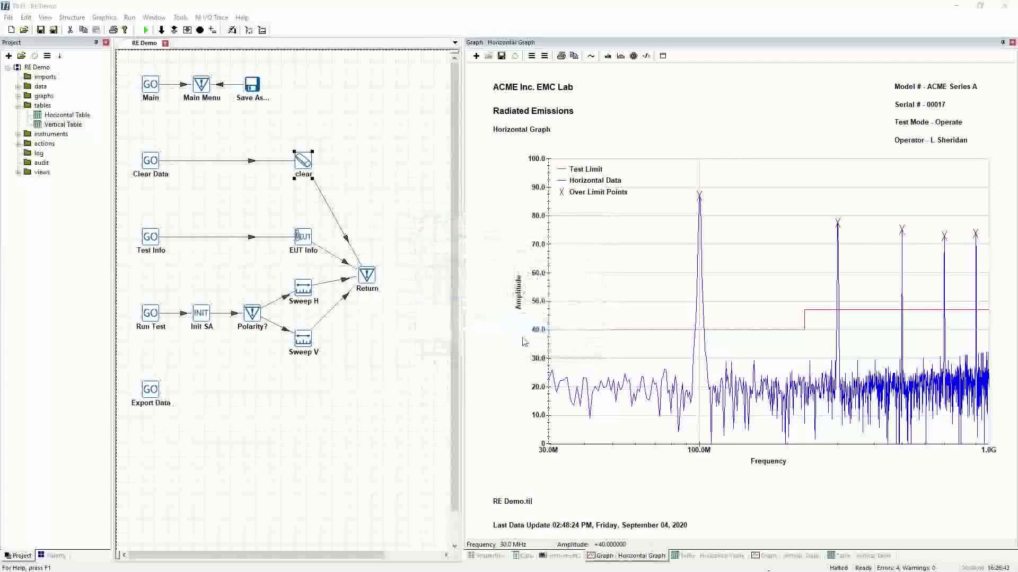
left_click(143, 33)
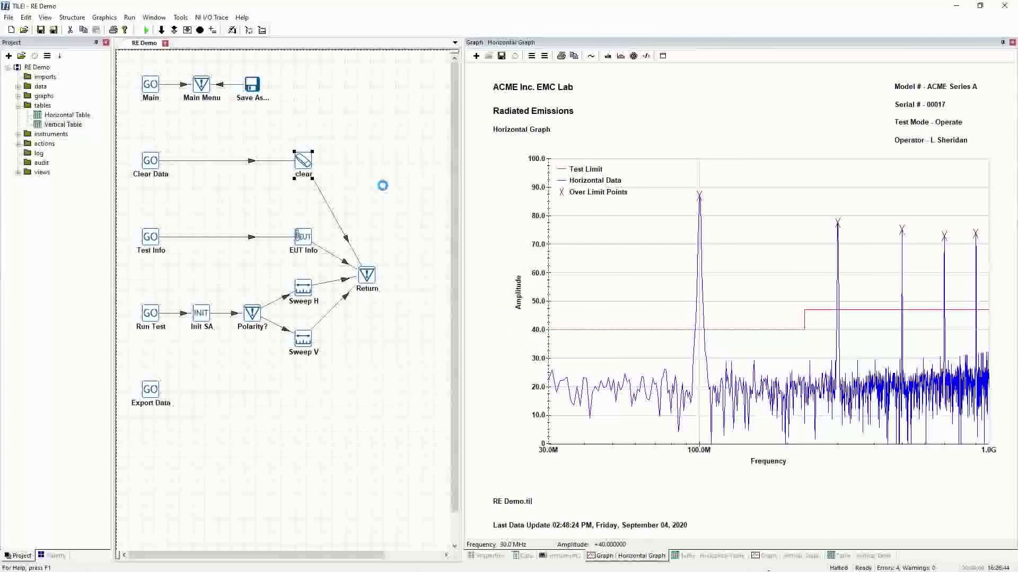
Clear the existing test data and check the empty Horizontal and Vertical graph and table tabs
left_click(465, 267)
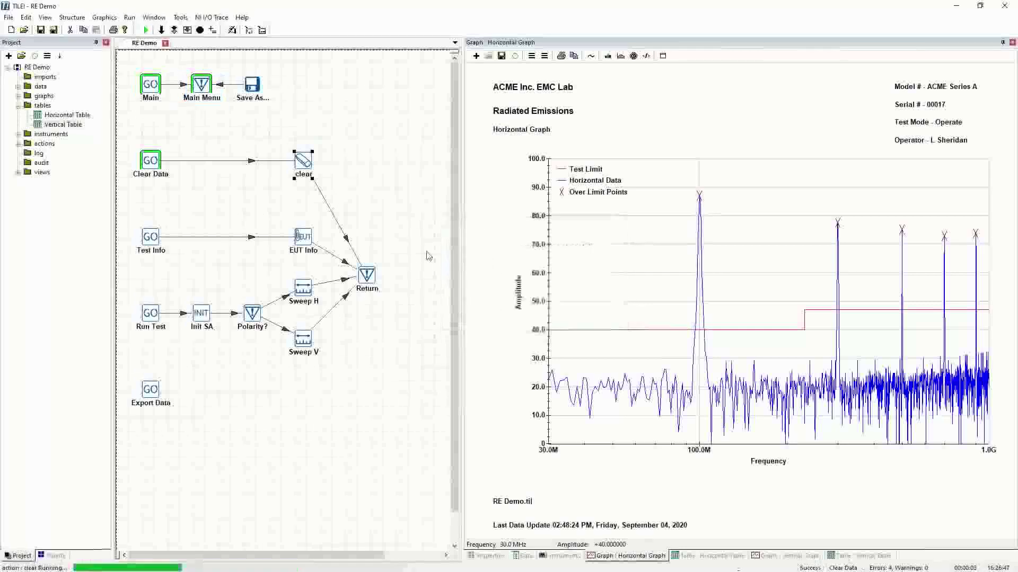
left_click(741, 556)
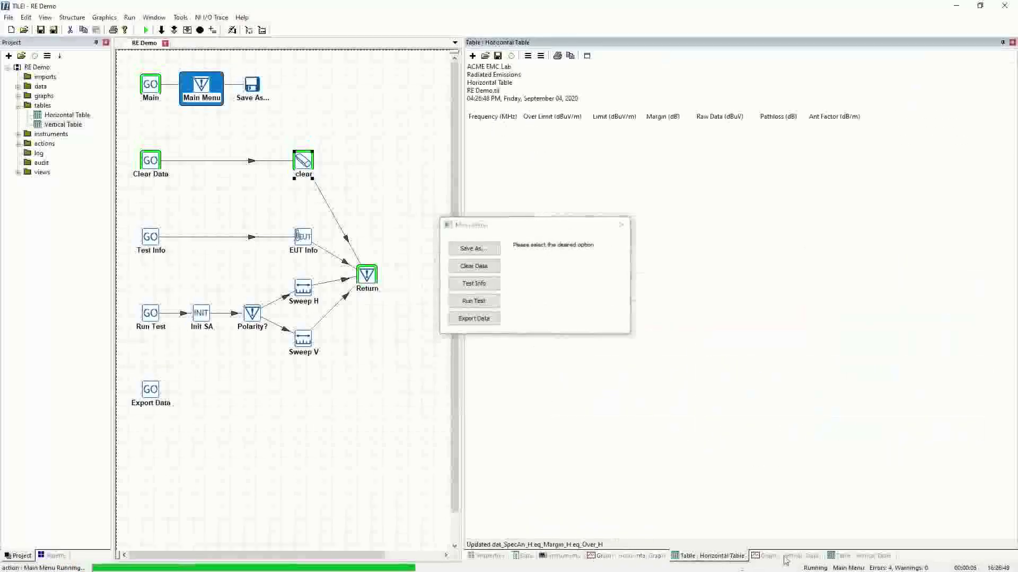
left_click(773, 556)
left_click(859, 556)
left_click(791, 556)
left_click(707, 556)
left_click(627, 556)
Run a horizontal-polarity test and review the filled Horizontal Table and the Vertical tabs
left_click_drag(509, 225, 209, 371)
left_click(180, 435)
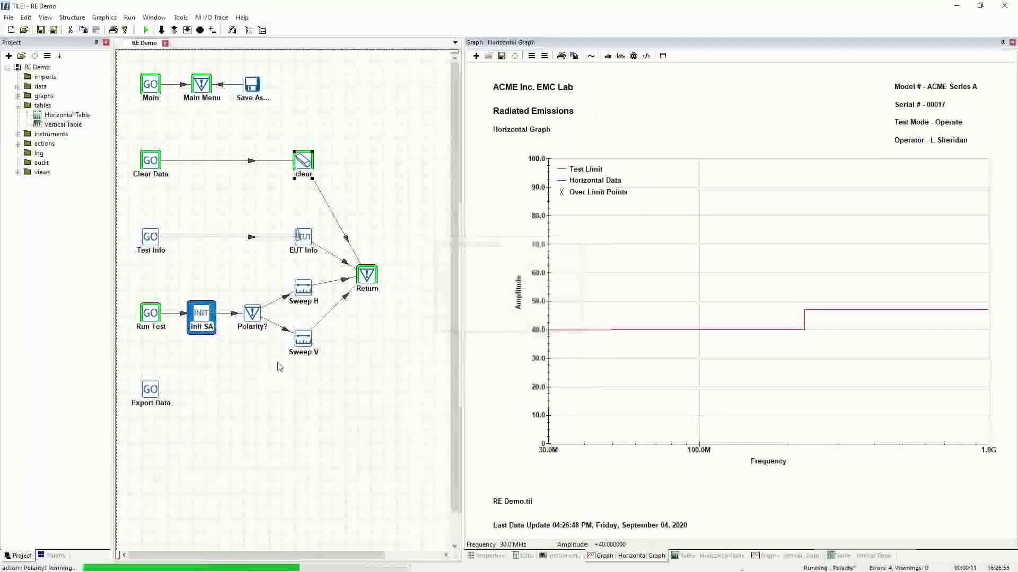
left_click(475, 248)
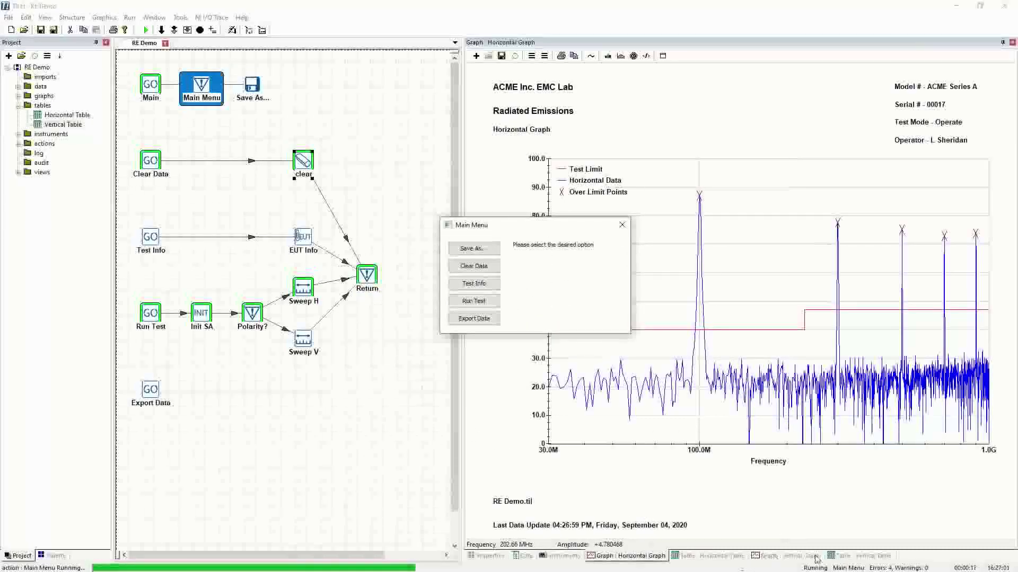
left_click(734, 556)
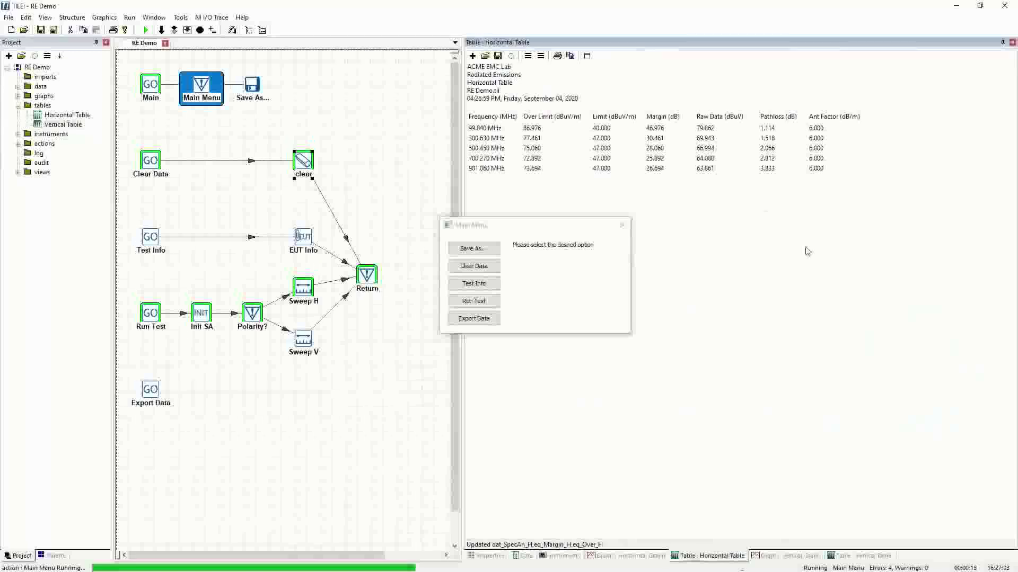
left_click(789, 557)
left_click(859, 557)
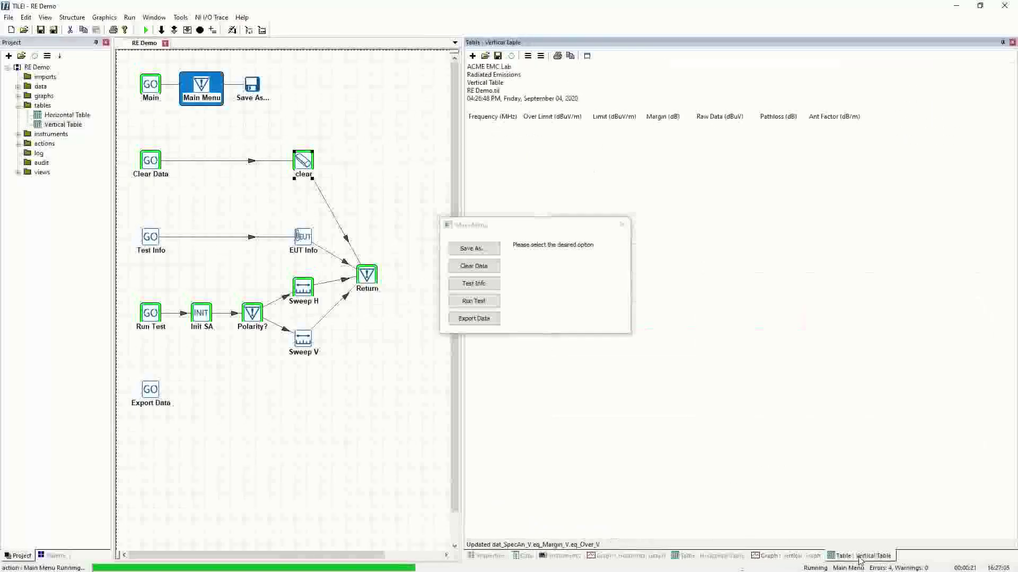
Run the vertical-polarity sweep, review the Vertical Graph and Table, and end the test run
left_click(473, 301)
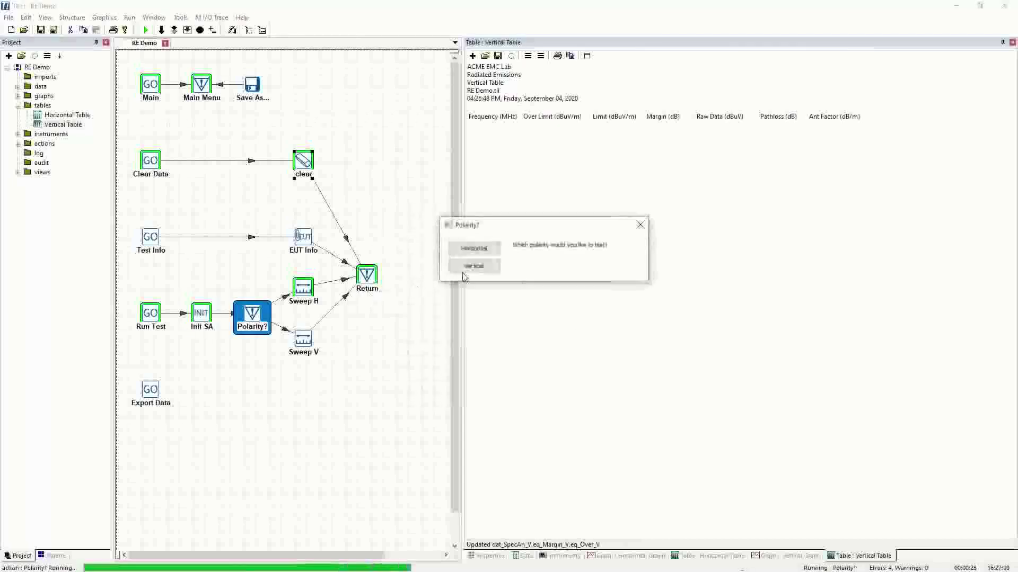
left_click(473, 266)
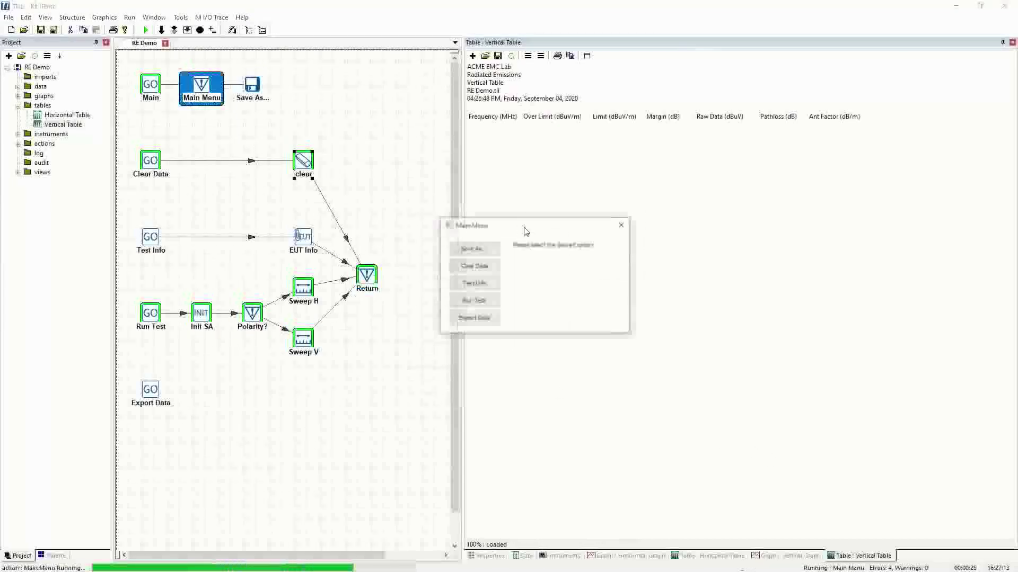
left_click_drag(541, 227, 287, 243)
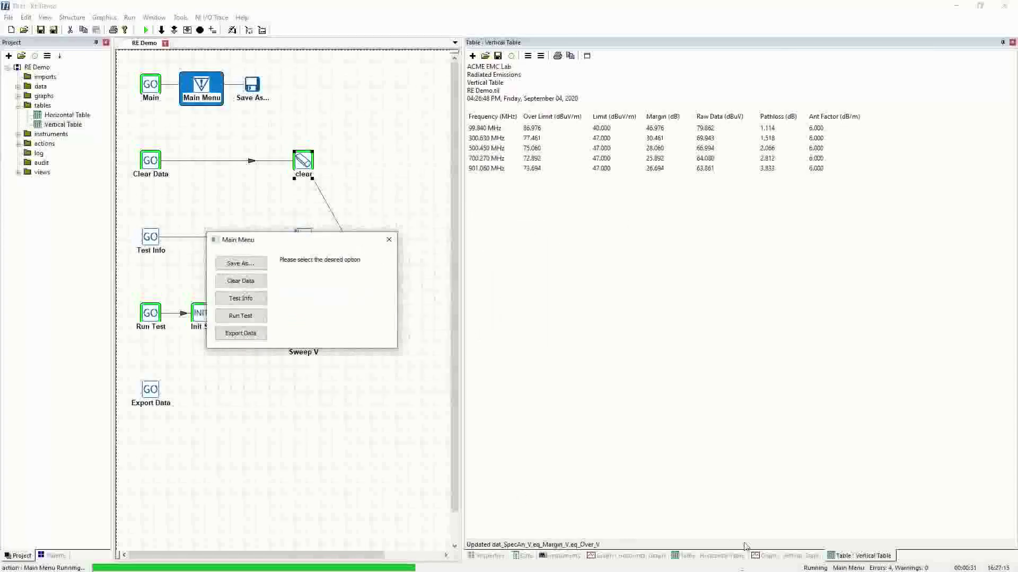
left_click(786, 556)
left_click(870, 556)
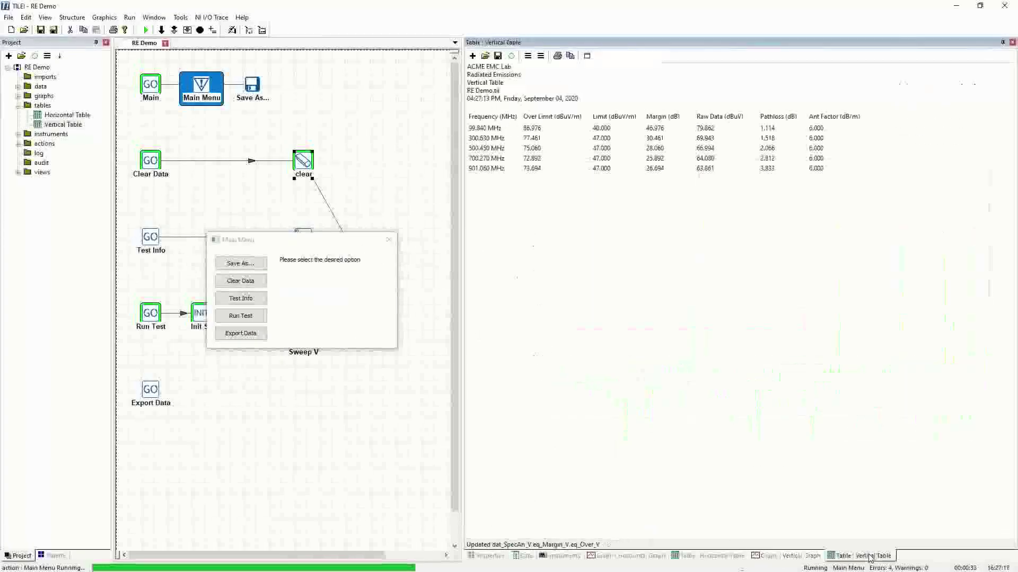
left_click(804, 558)
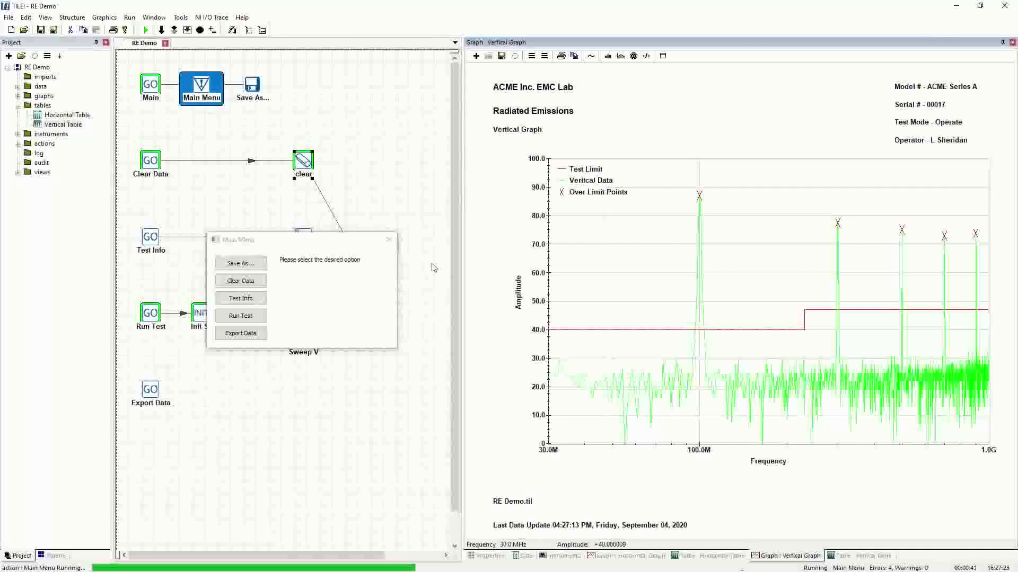
left_click(388, 241)
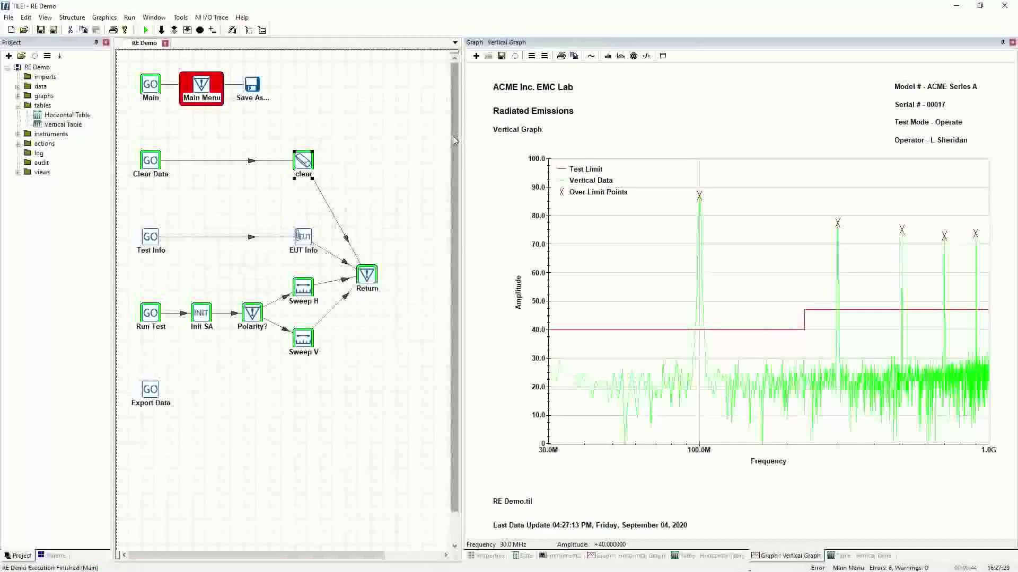
Switch the left dock panel from the project tree to the Palette of flowchart blocks
scroll(457, 178, "down", 1)
scroll(457, 177, "up", 1)
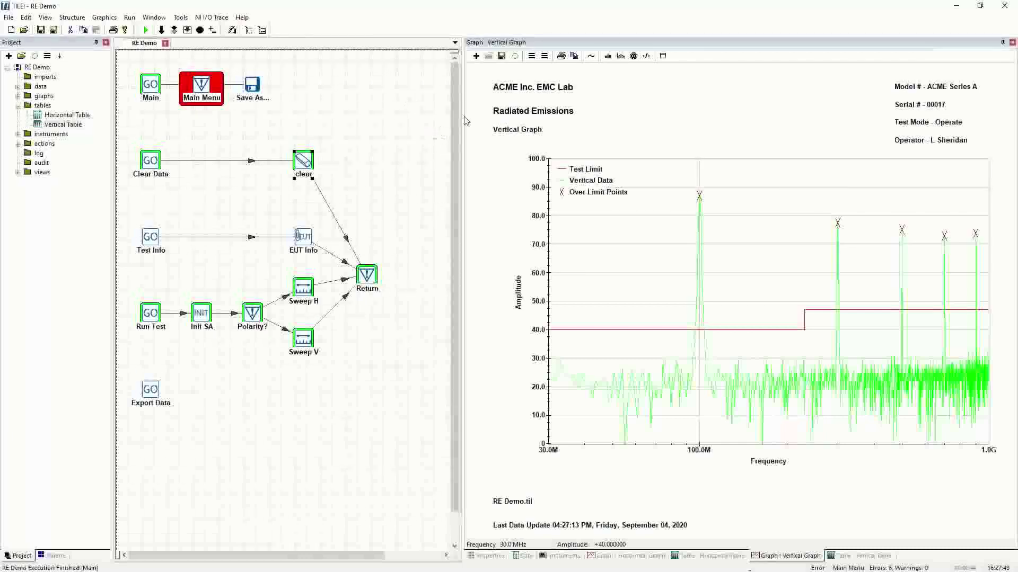
left_click(55, 556)
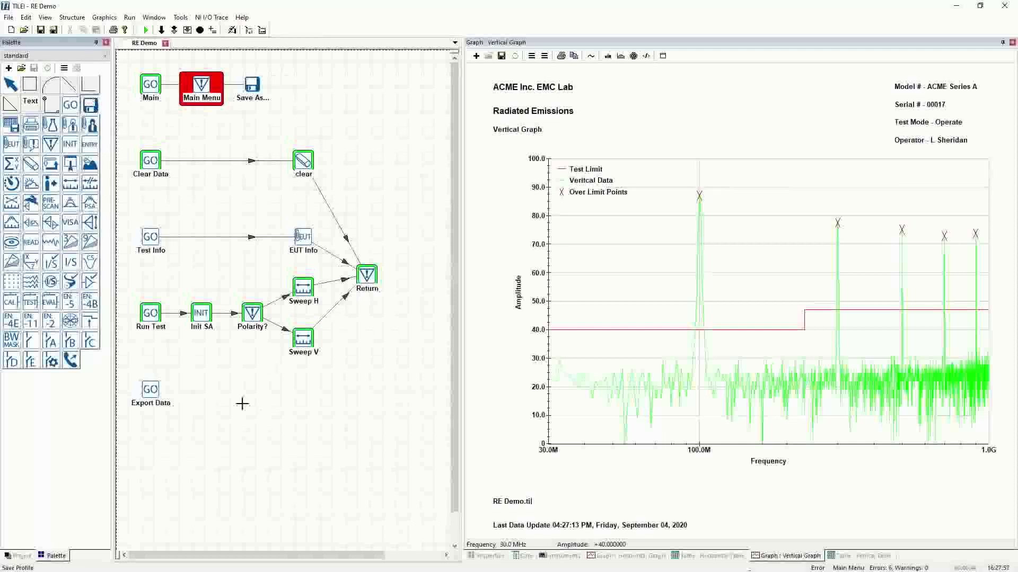
Place an AutoSave step beside Export Data named S1, and add a Save Windows block
left_click(192, 383)
double_click(206, 397)
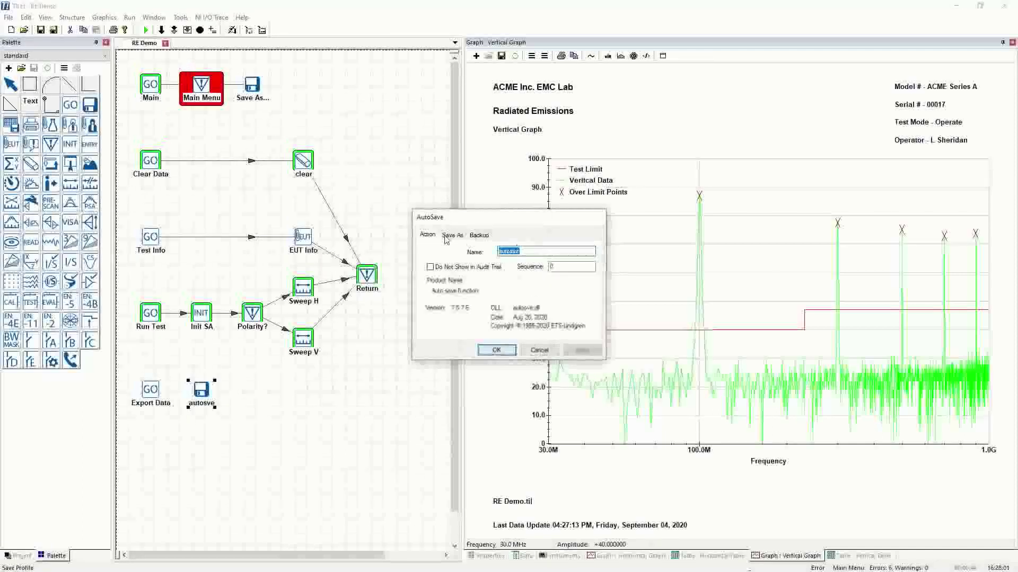
left_click(452, 235)
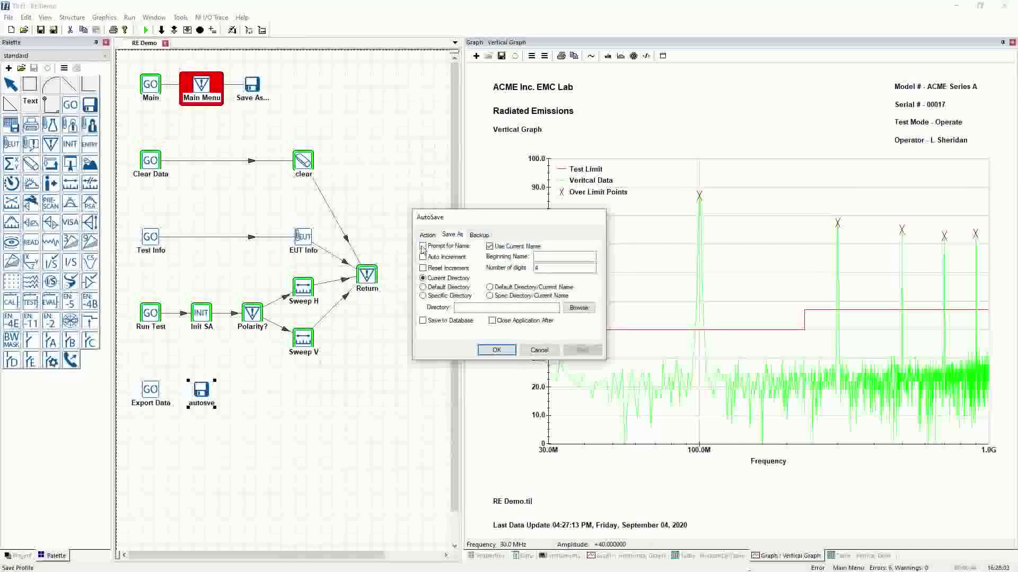
left_click(496, 351)
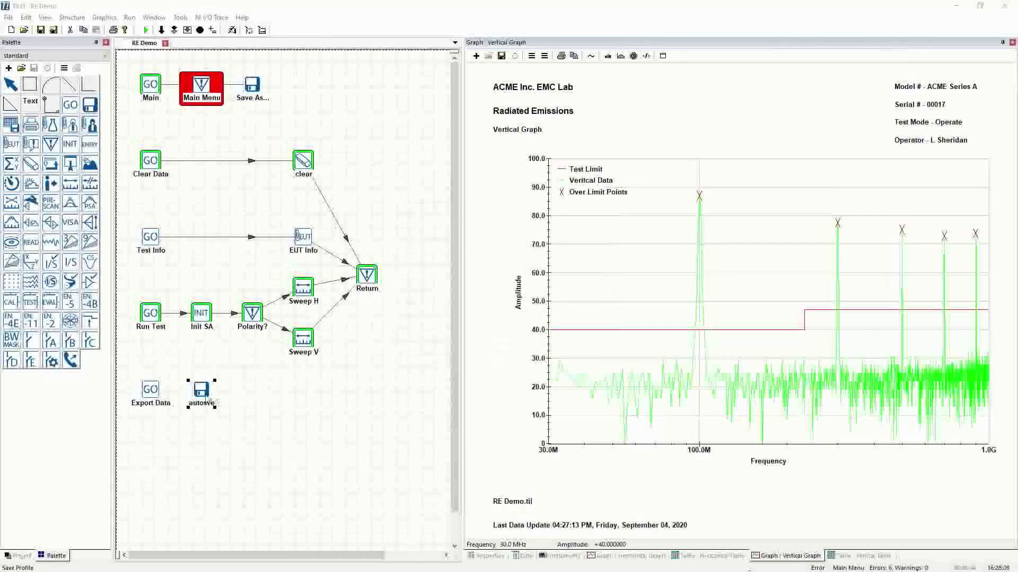
double_click(208, 399)
type("S1")
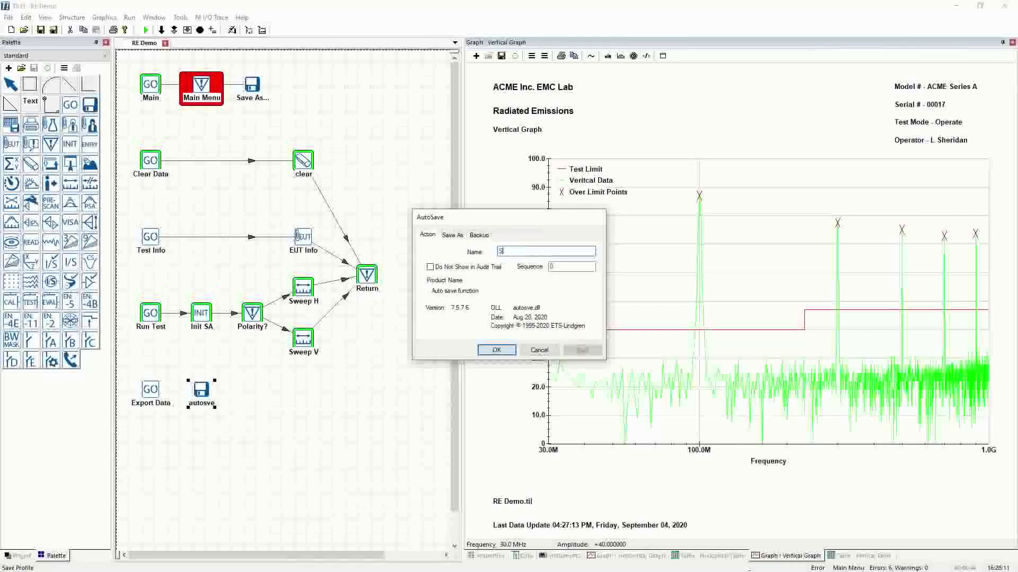
left_click(497, 349)
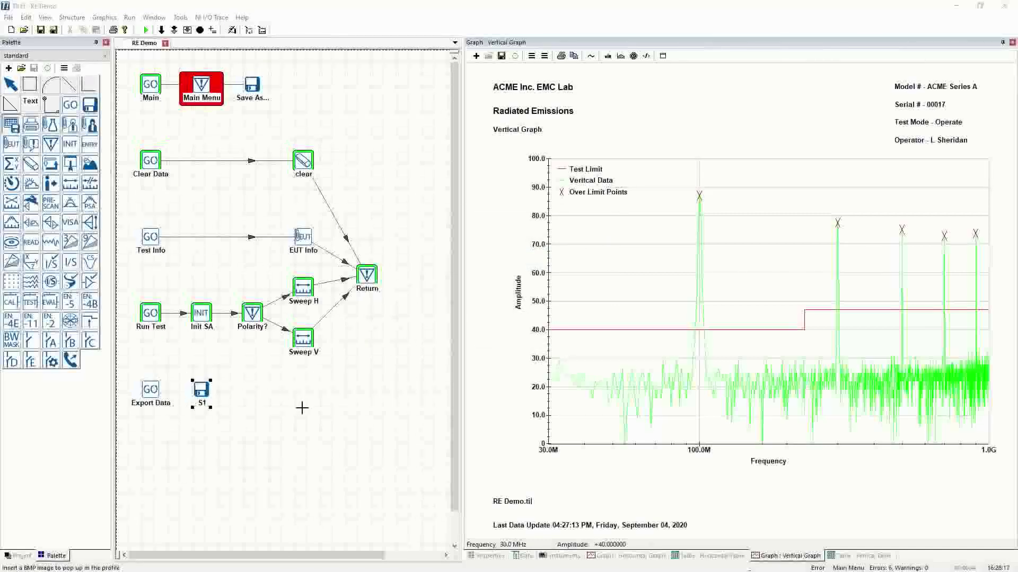
left_click(297, 383)
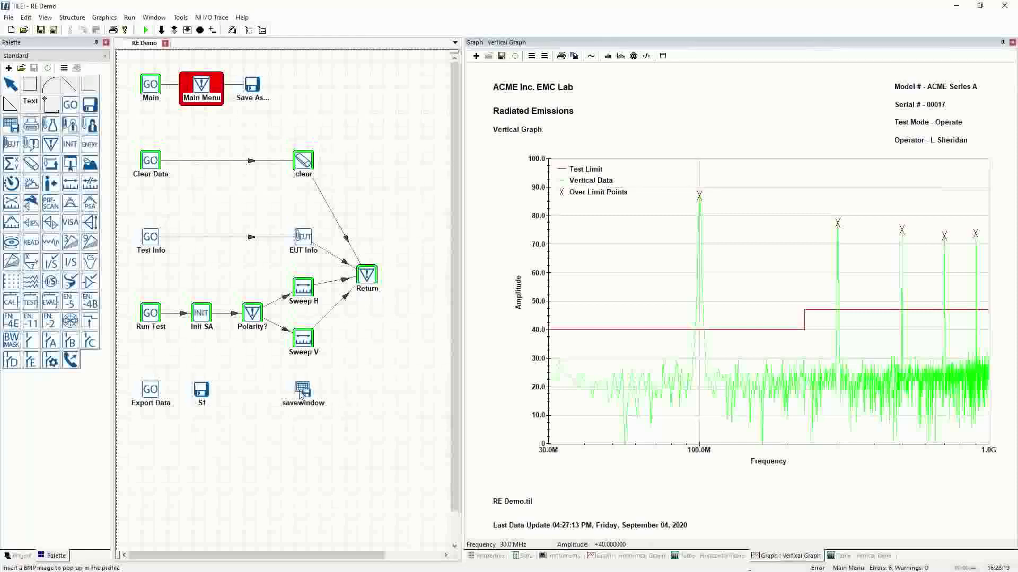
Name the Save Windows step Export and add both graphs and both tables to its export list
type("Export")
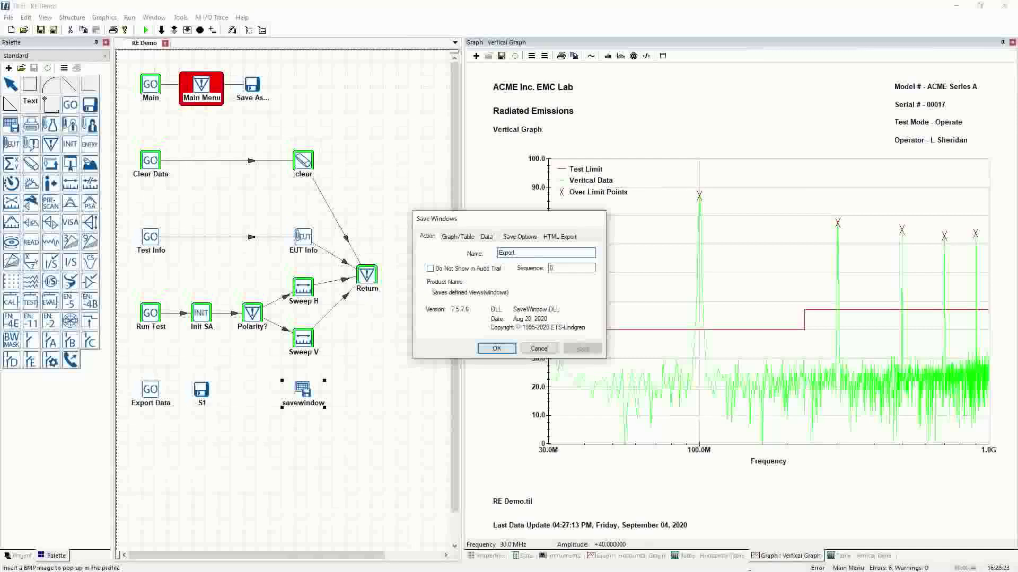
left_click(496, 348)
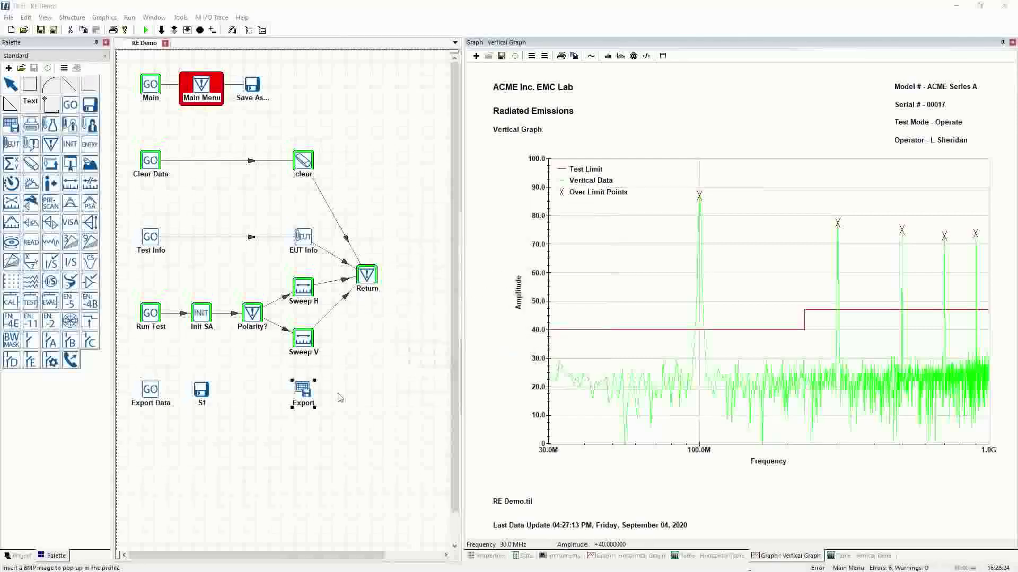
double_click(308, 395)
left_click(458, 237)
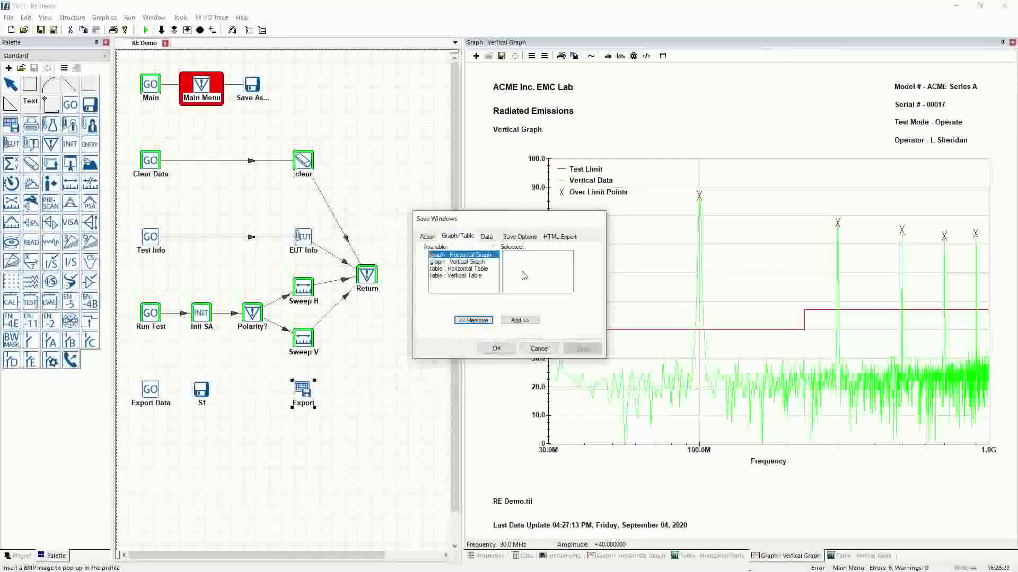
double_click(463, 255)
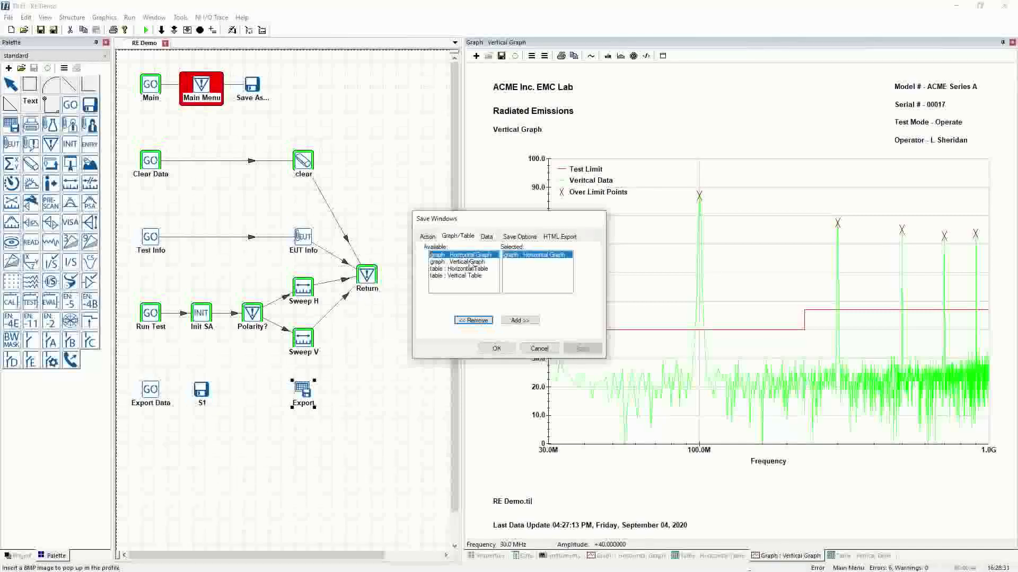
double_click(467, 262)
left_click(477, 268)
double_click(466, 268)
double_click(459, 275)
Add eq_c_SpecAn_H and eq_c_SpecAn_V to the exported data and bring up the Save Options
left_click(491, 238)
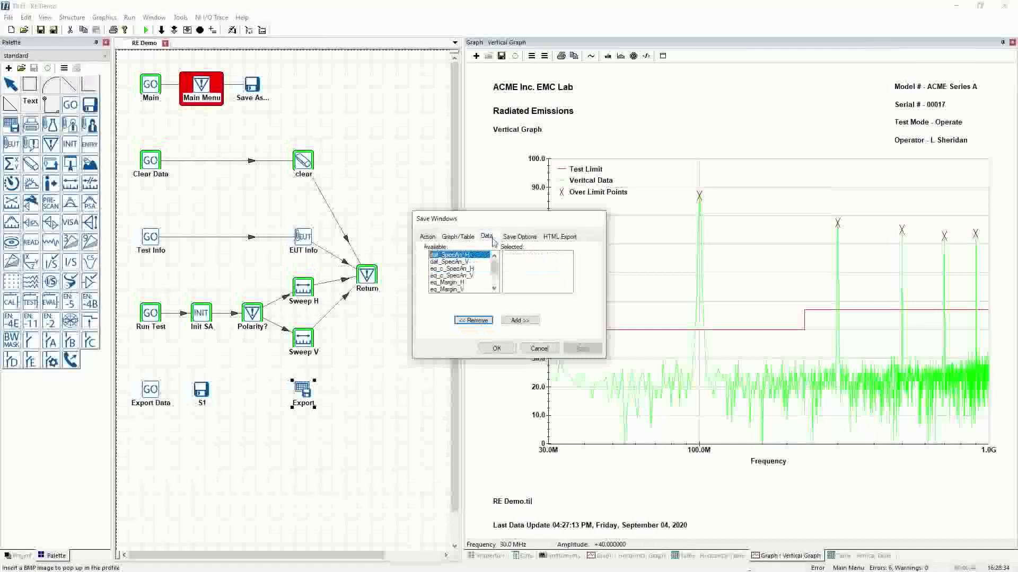
left_click(470, 269)
double_click(469, 269)
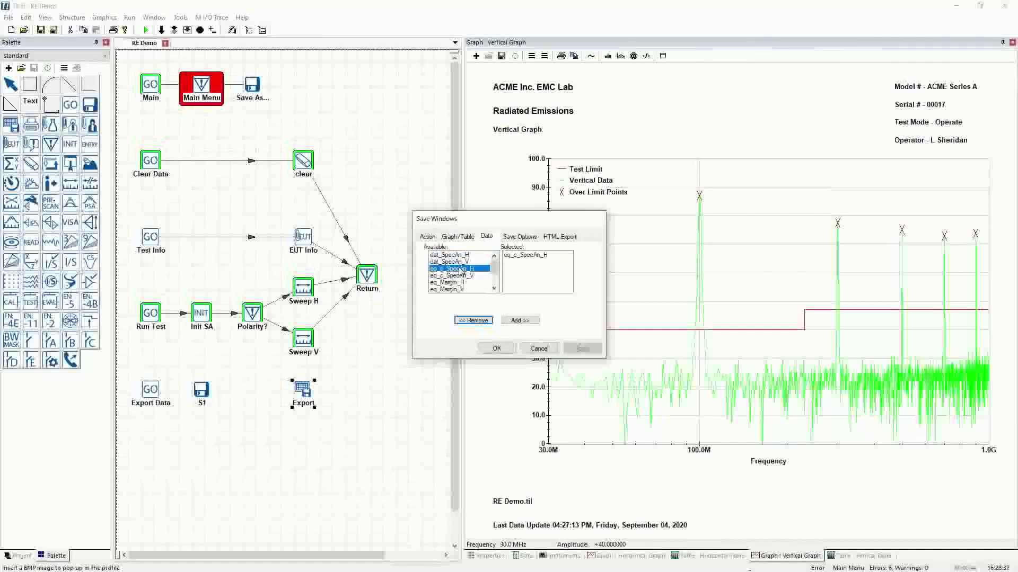
double_click(465, 276)
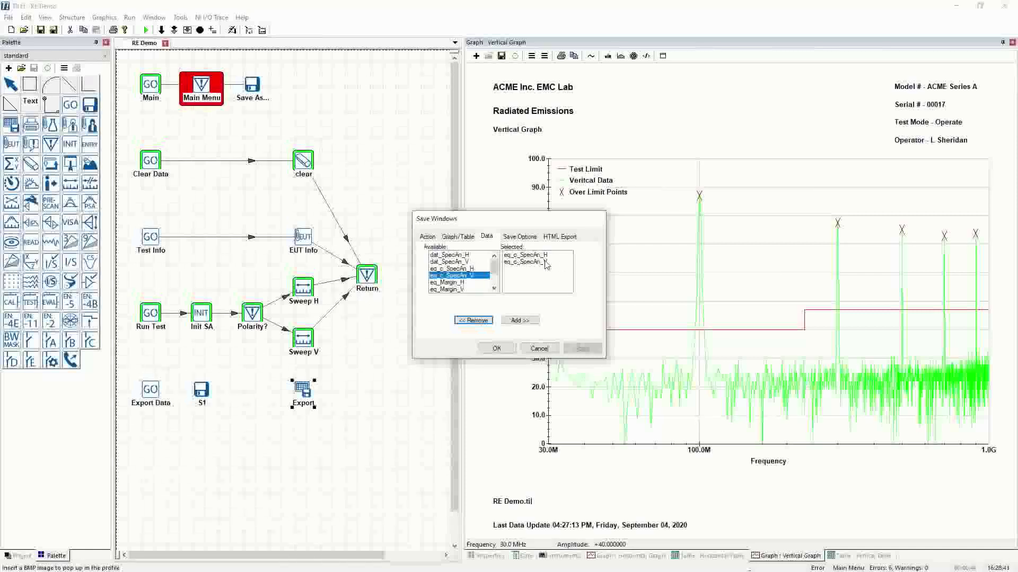
left_click(518, 237)
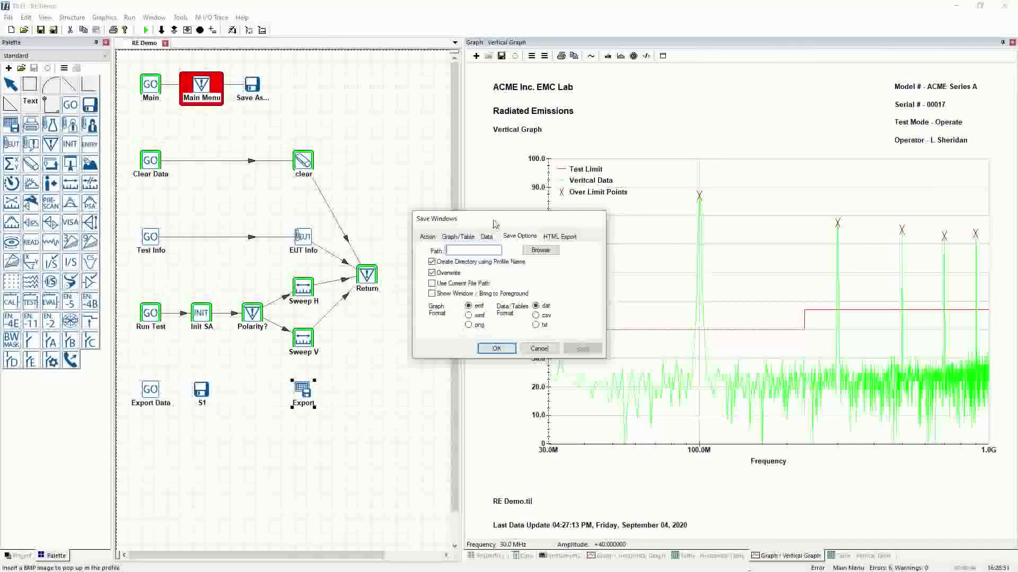
left_click_drag(497, 218, 411, 189)
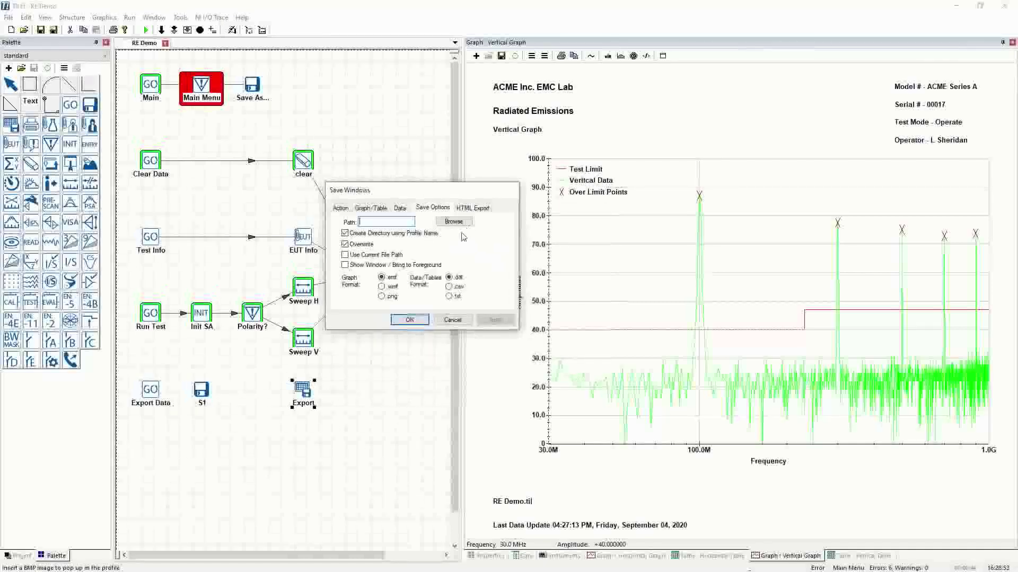